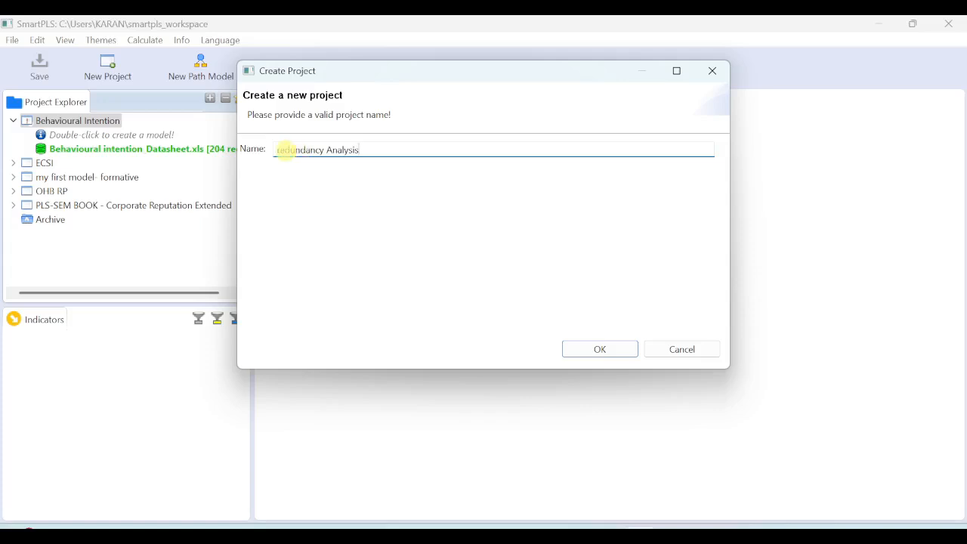
Step: Create the project "redundancy Analysis" and import Redundancy analysis.csv from the Desktop into it, naming the data file "Redundancy analysis"
click(600, 350)
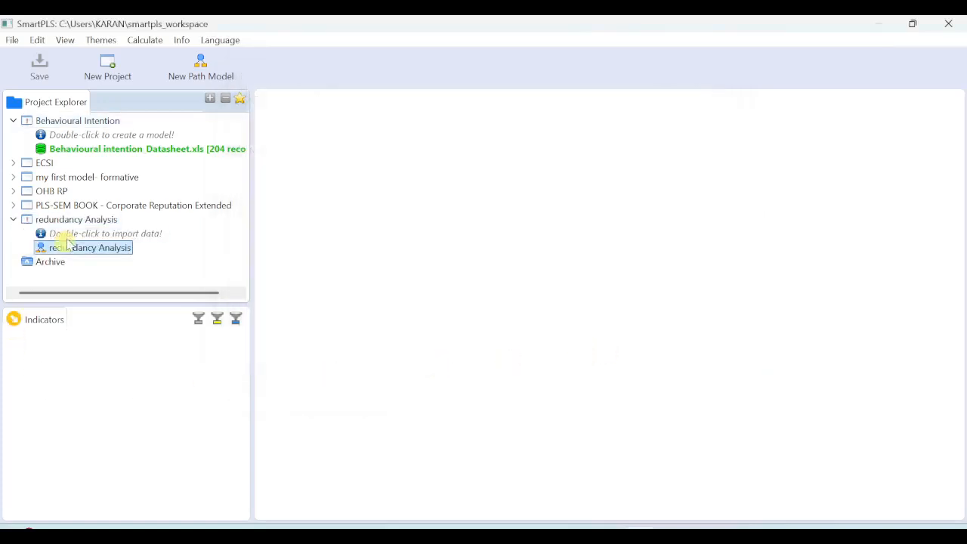
double_click(91, 237)
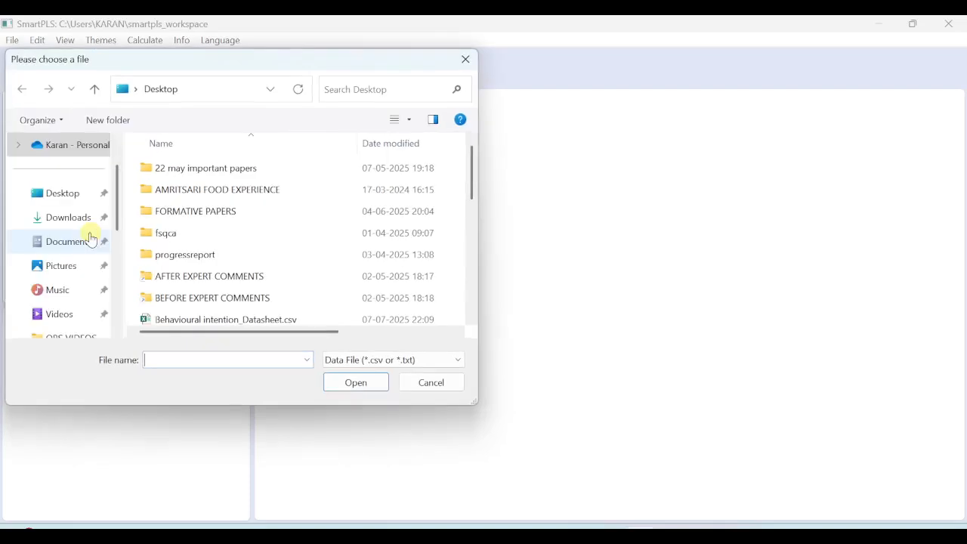
click(63, 195)
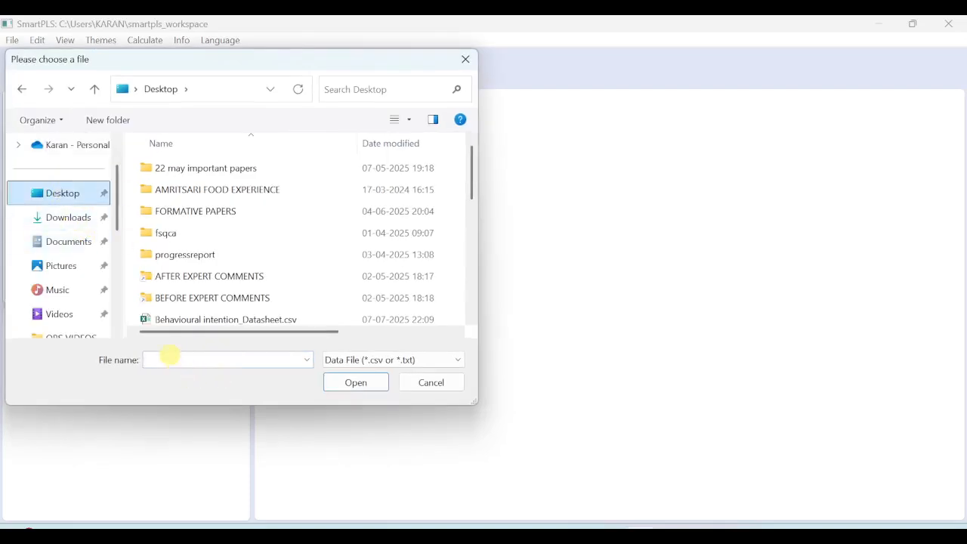
click(169, 356)
text(redund)
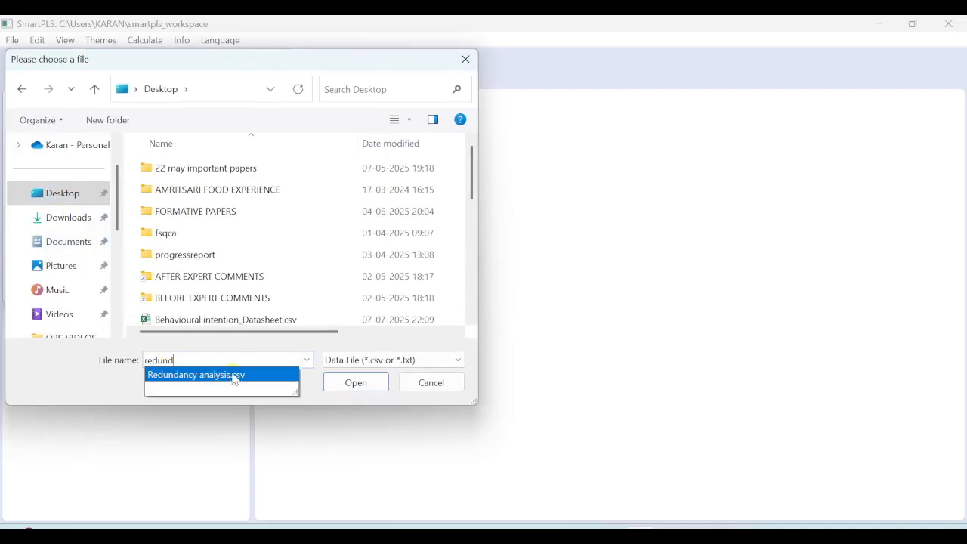
click(366, 384)
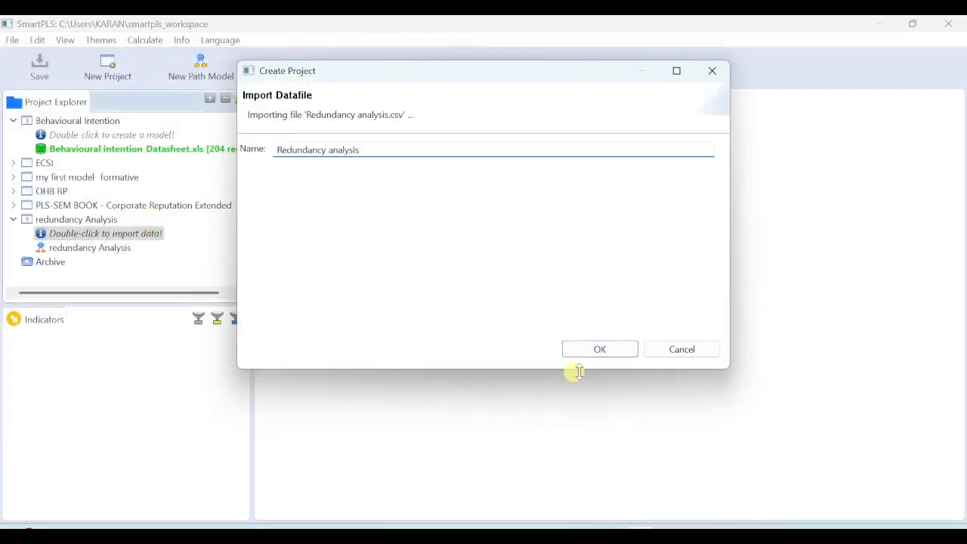
click(600, 347)
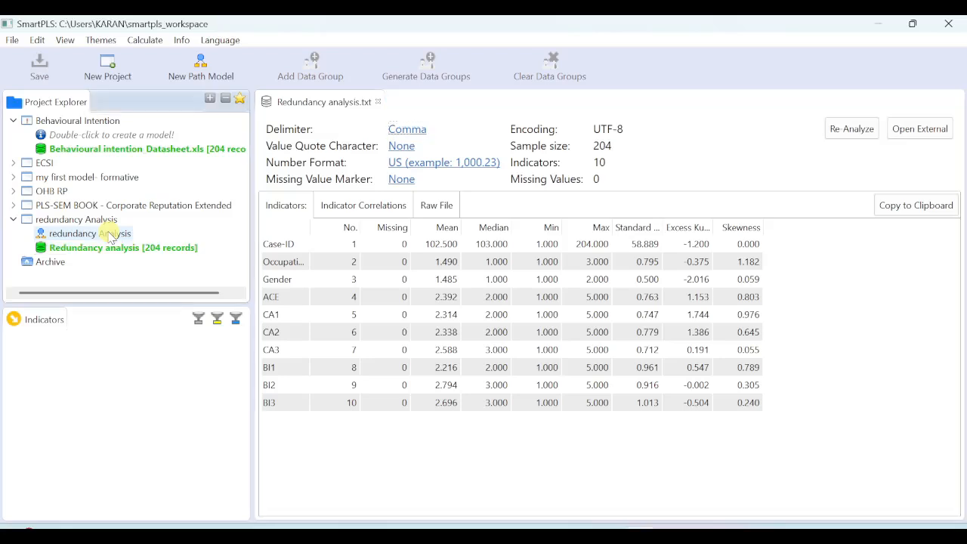
Step: Open the redundancy Analysis path model and hide its theme and alignment palette
double_click(111, 234)
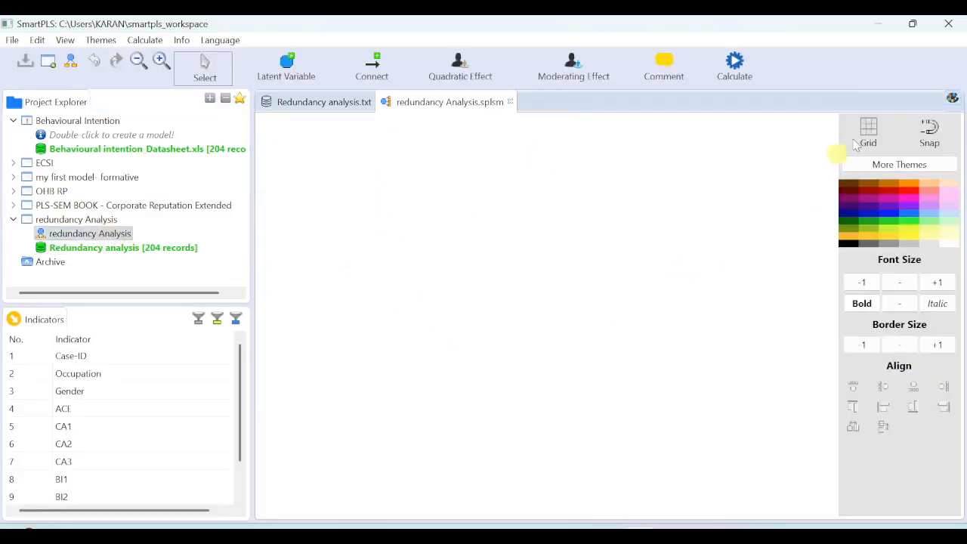
click(952, 98)
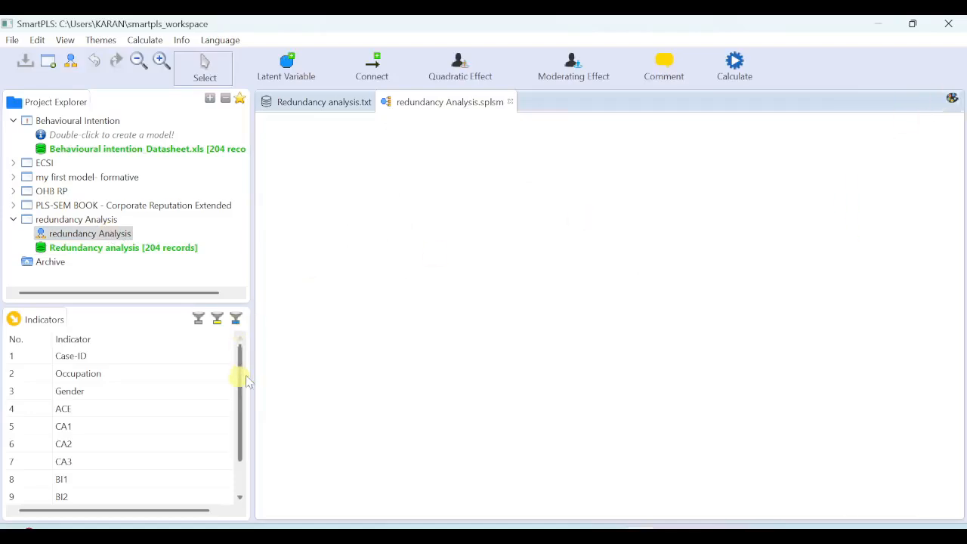
Step: Add a latent variable with the indicators CA1, CA2 and CA3 to the empty path model
scroll(237, 389, down, 1)
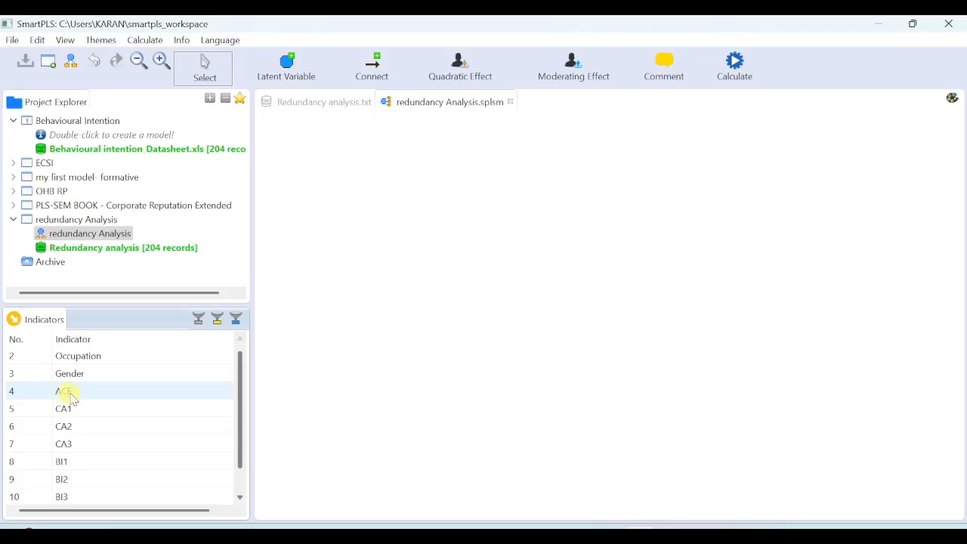
click(70, 409)
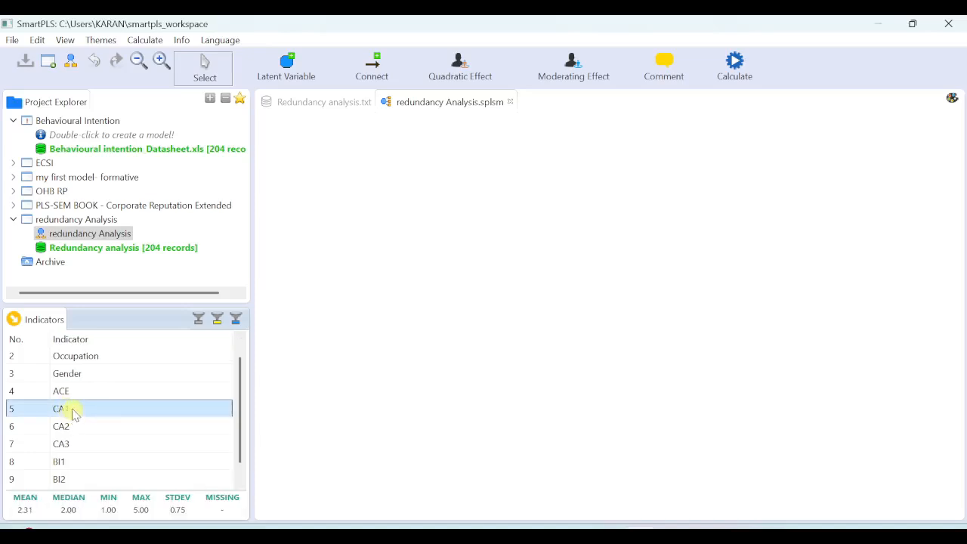
shift+click(80, 443)
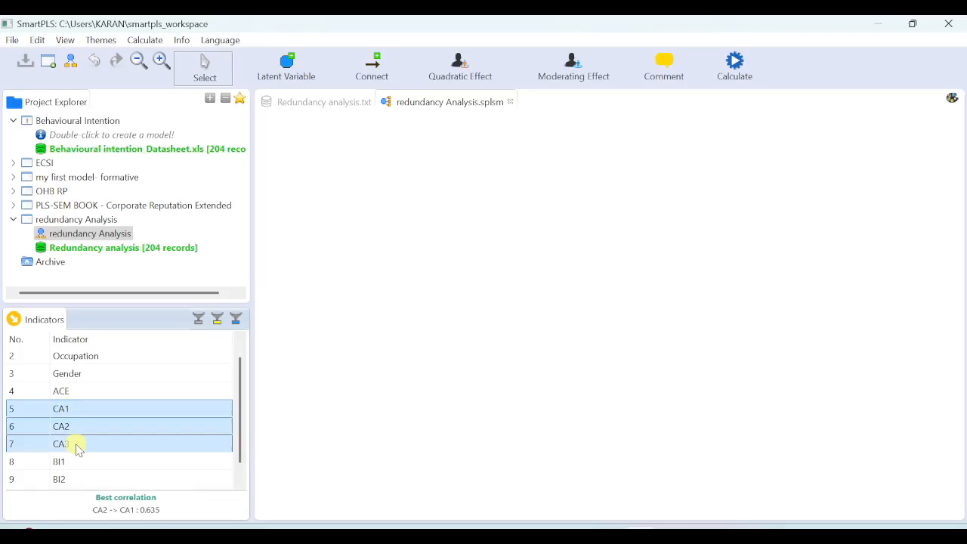
drag(88, 431, 416, 244)
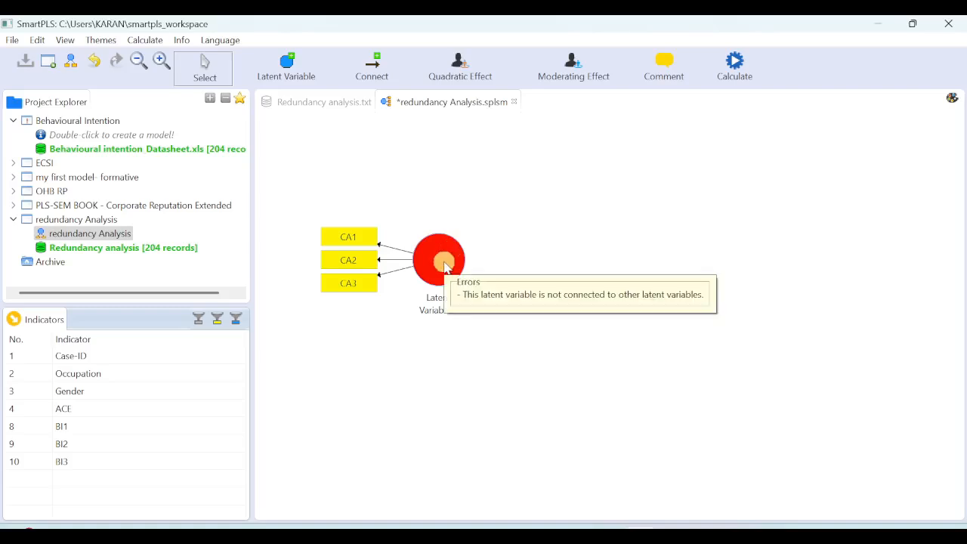
Step: Rename the latent variable measured by CA1 to CA3 as CA and switch it from reflective to formative
right_click(445, 266)
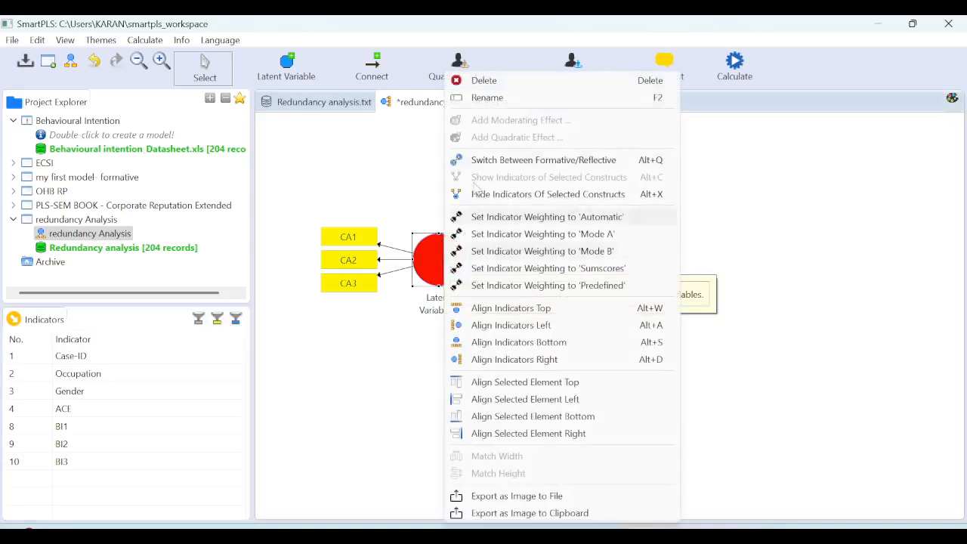
click(503, 98)
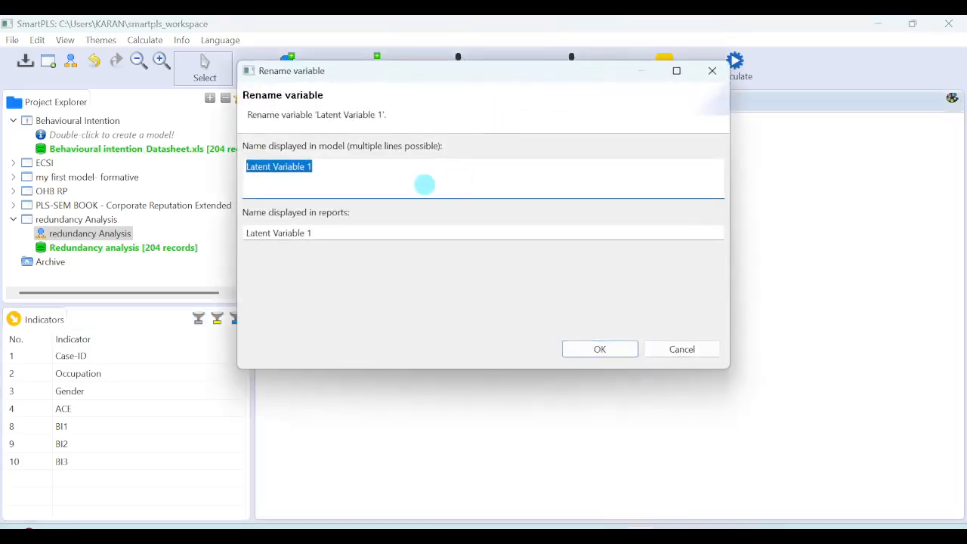
text(CA)
click(598, 348)
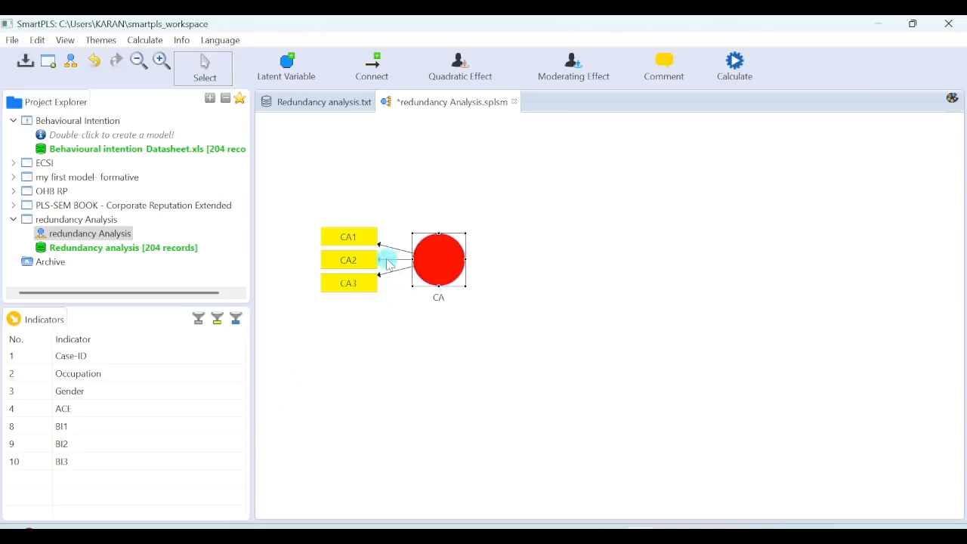
right_click(435, 264)
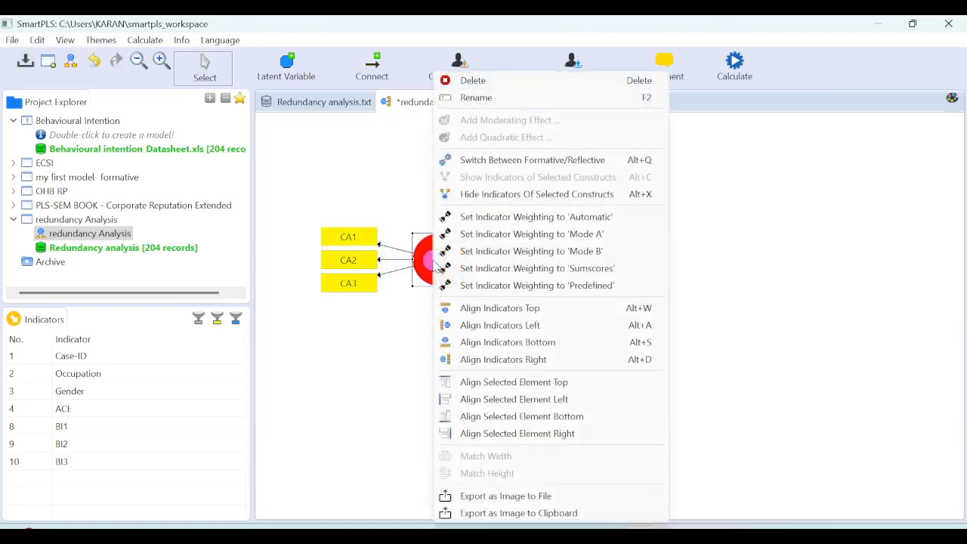
click(495, 160)
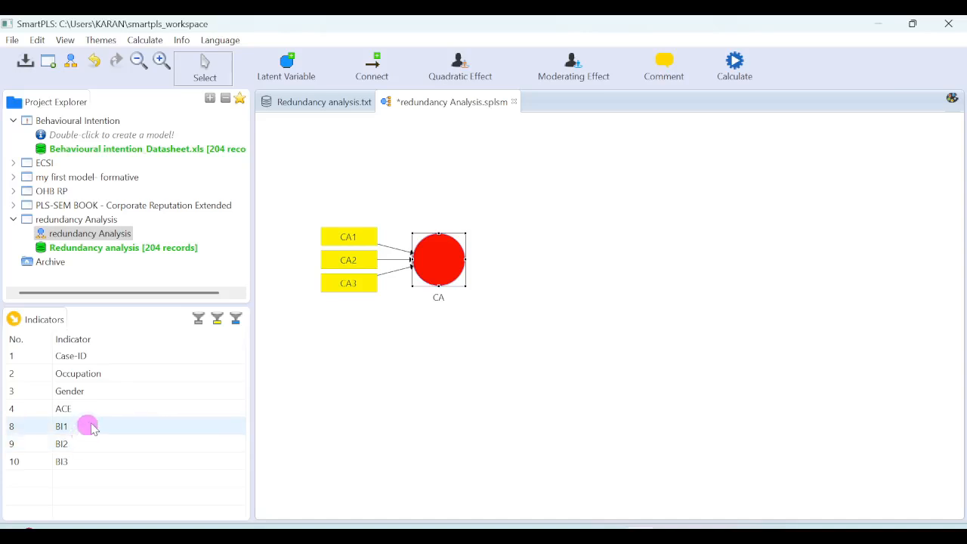
Step: Add a second latent variable with BI1, BI2 and BI3, well to the right of CA, and align its indicators right
drag(89, 426, 749, 262)
right_click(760, 282)
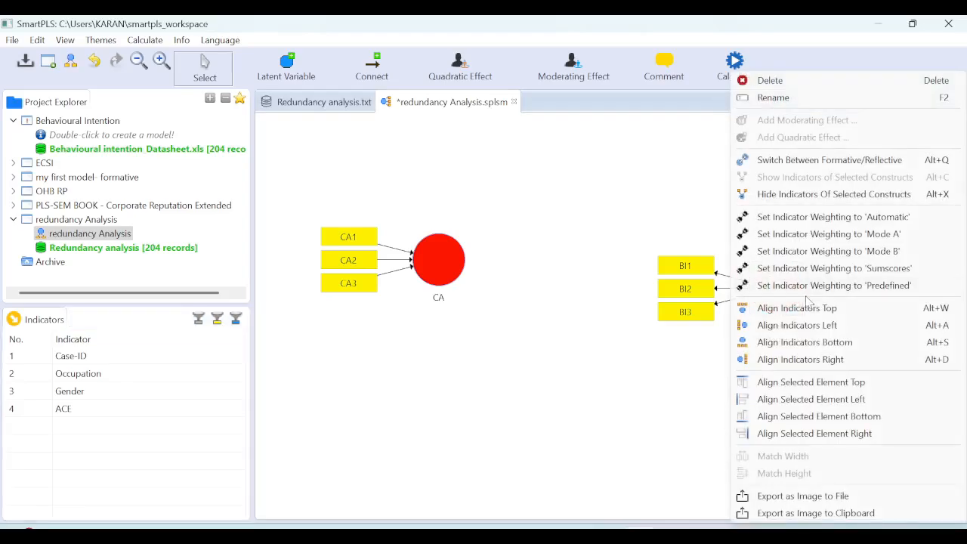
click(820, 360)
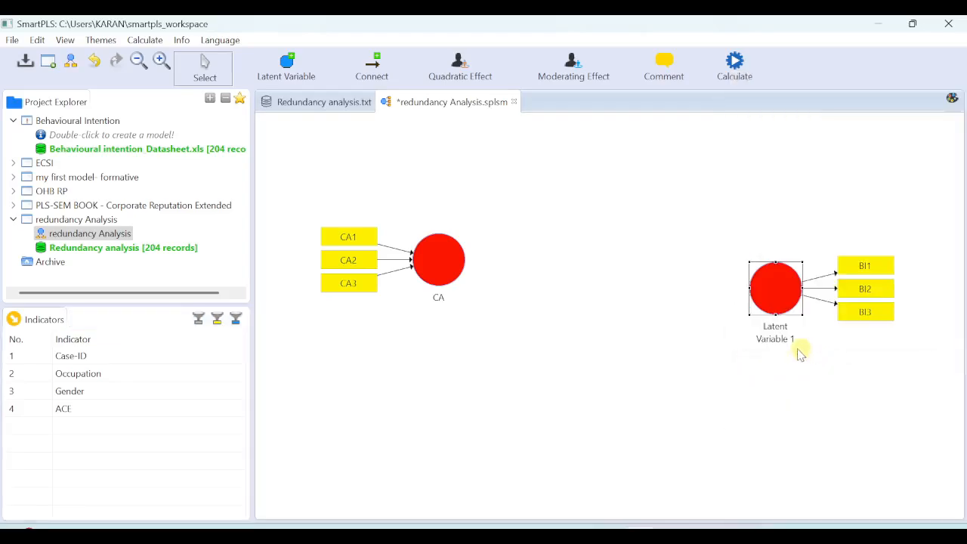
Step: Rename the latent variable measured by BI1 to BI3 as BI
right_click(774, 286)
click(798, 98)
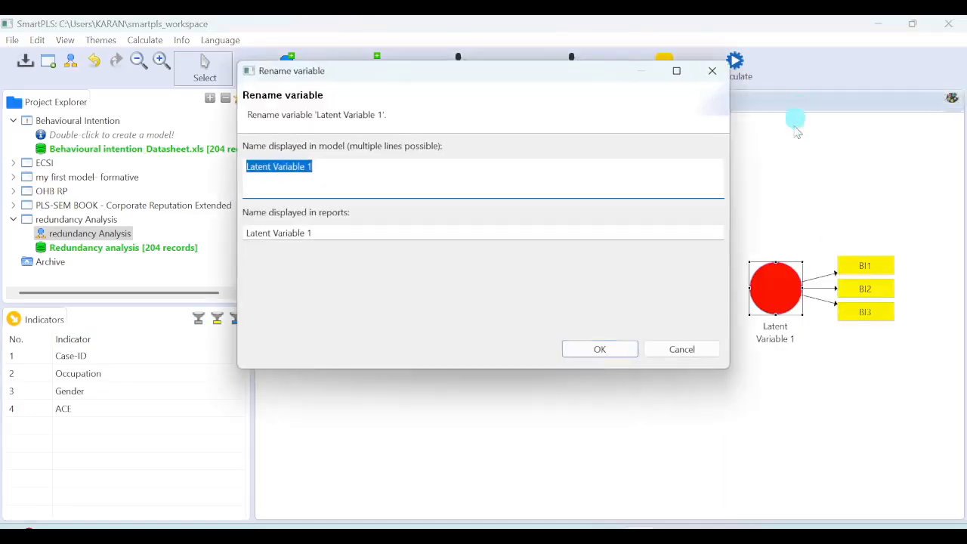
text(BI)
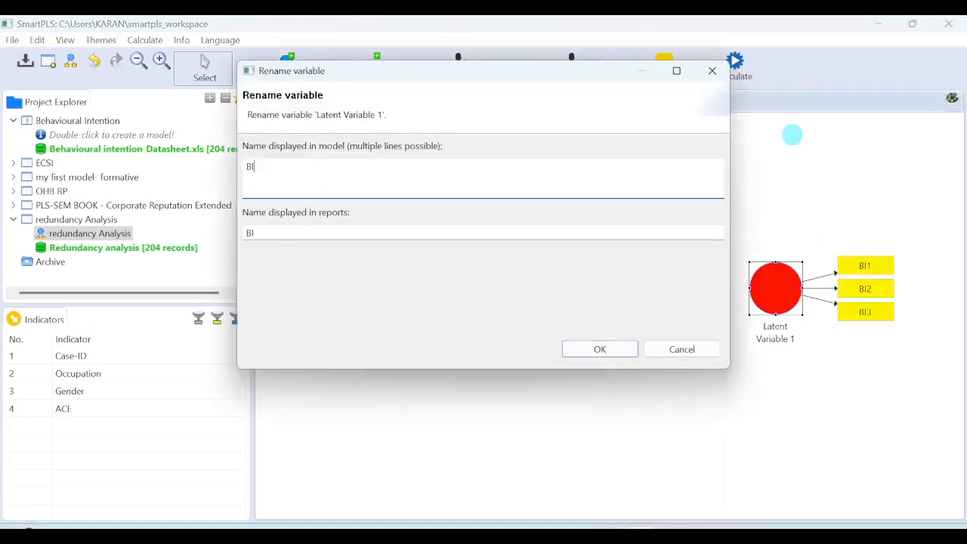
click(599, 349)
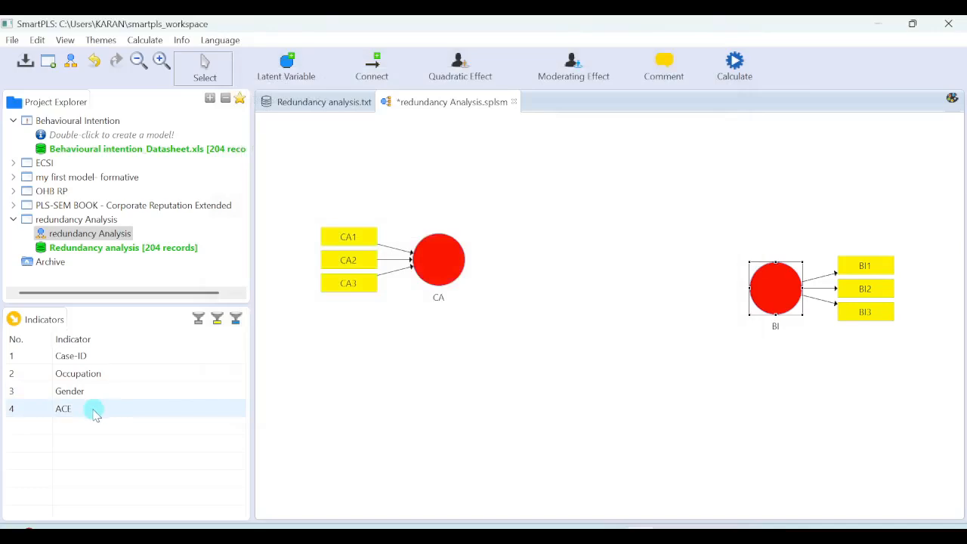
Step: Add a latent variable with the single indicator ACE above and between CA and BI, and name it GLOBALITEM
drag(94, 413, 549, 148)
right_click(572, 162)
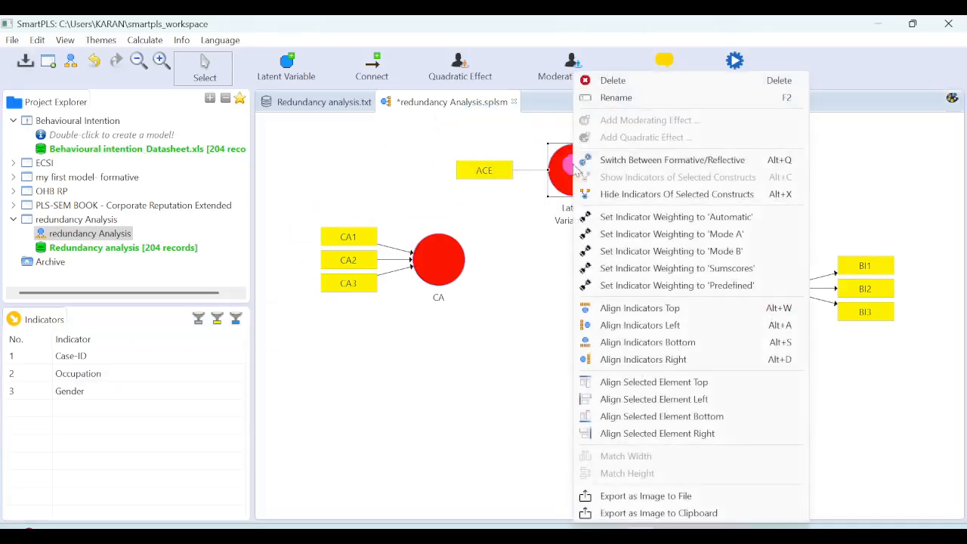
click(651, 99)
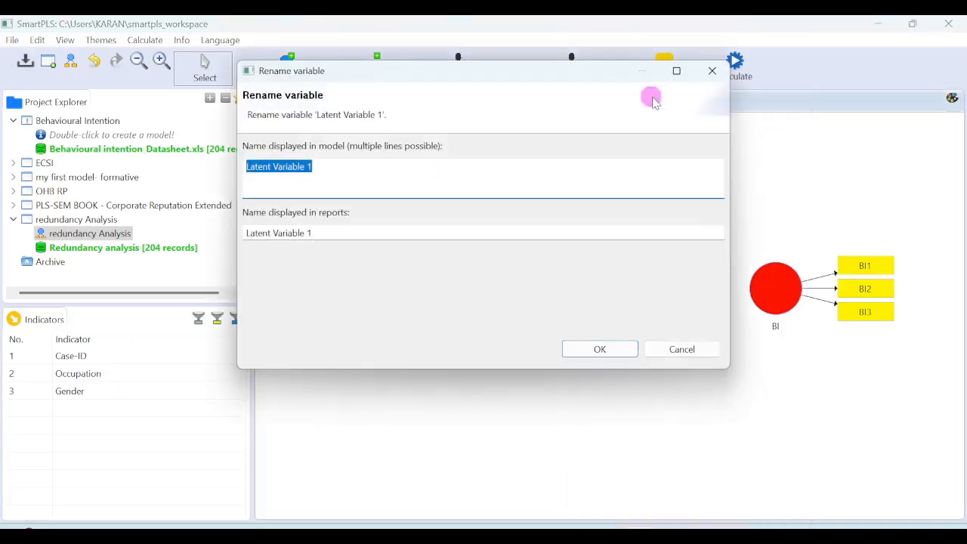
text(GLOBALITEM)
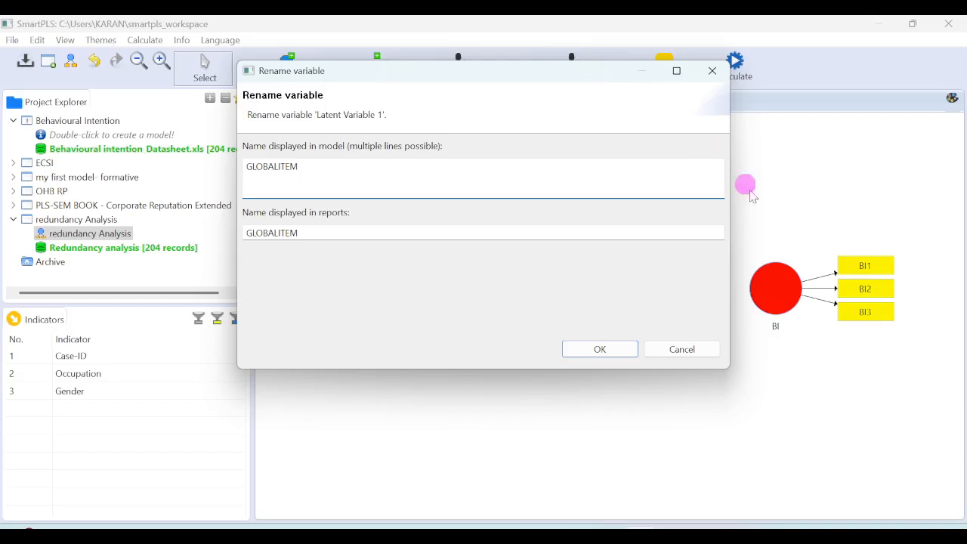
click(599, 345)
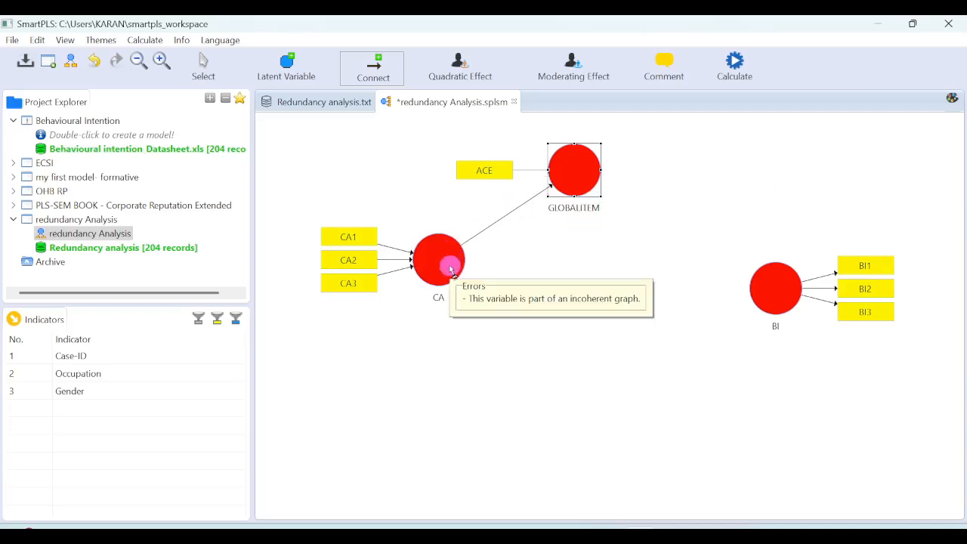
Step: Connect the CA construct to the BI construct with a path
click(373, 76)
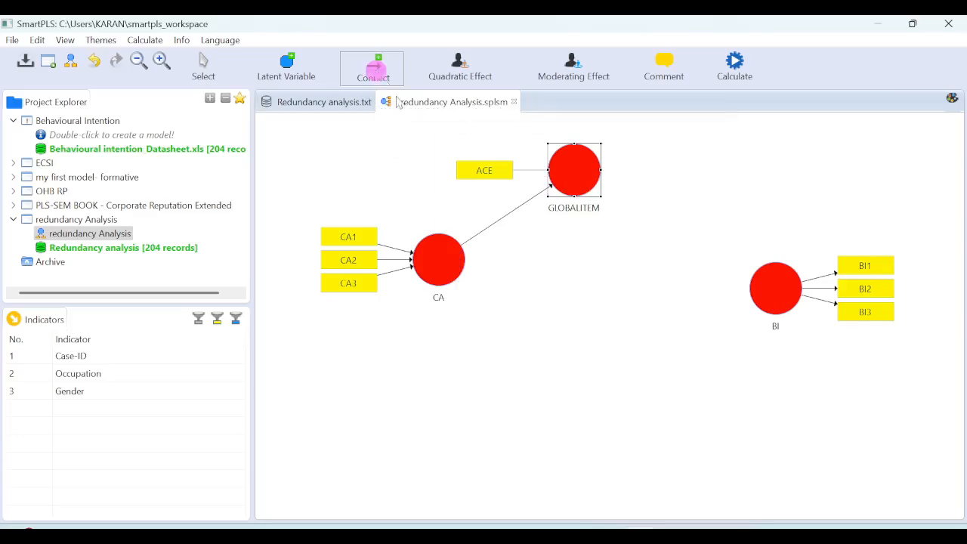
click(442, 260)
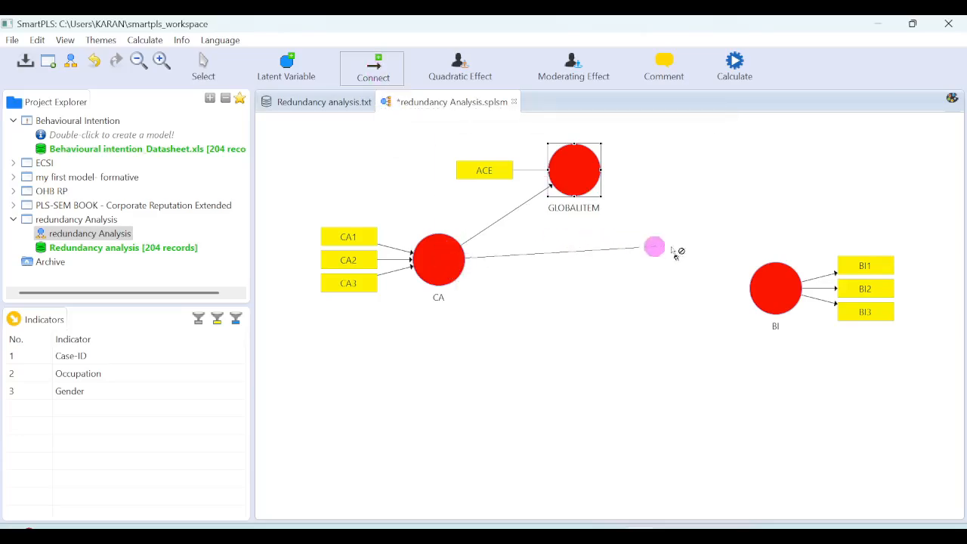
click(767, 289)
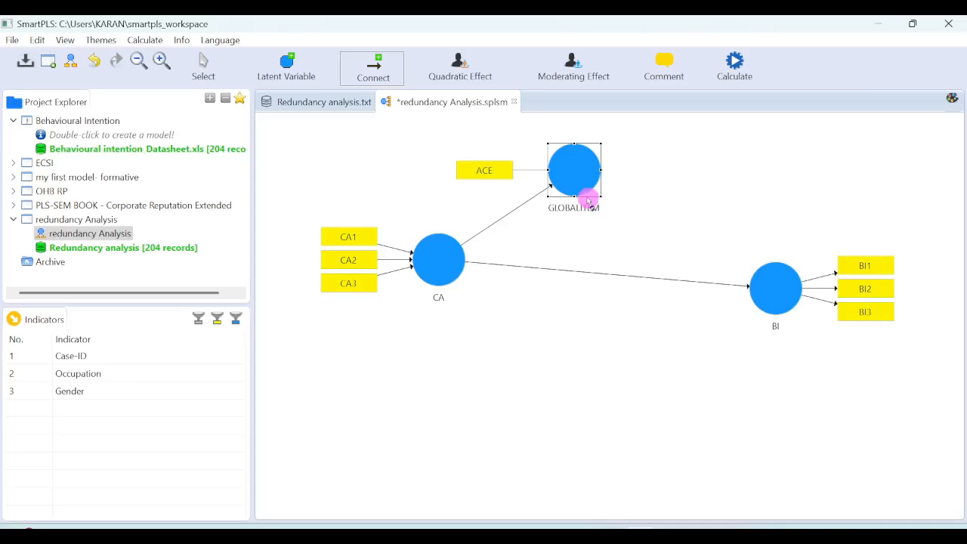
Step: Run Bootstrapping on the model and show the Path Coefficients results, widening the first column to fit the path names
click(735, 65)
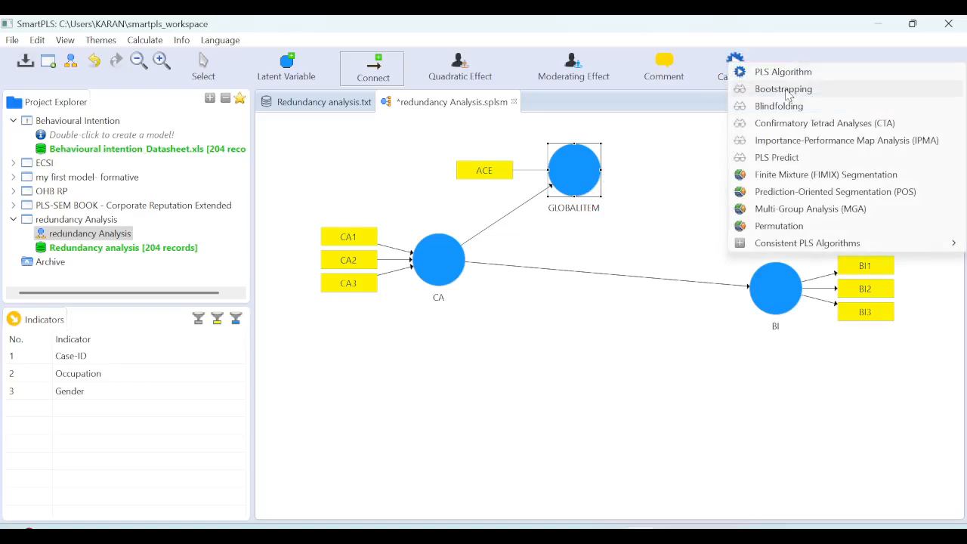
click(785, 90)
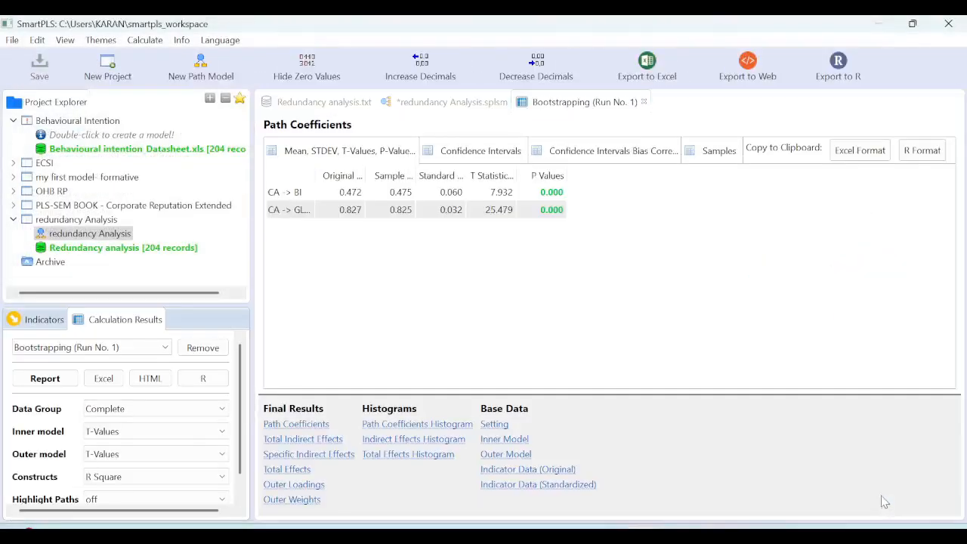
click(308, 425)
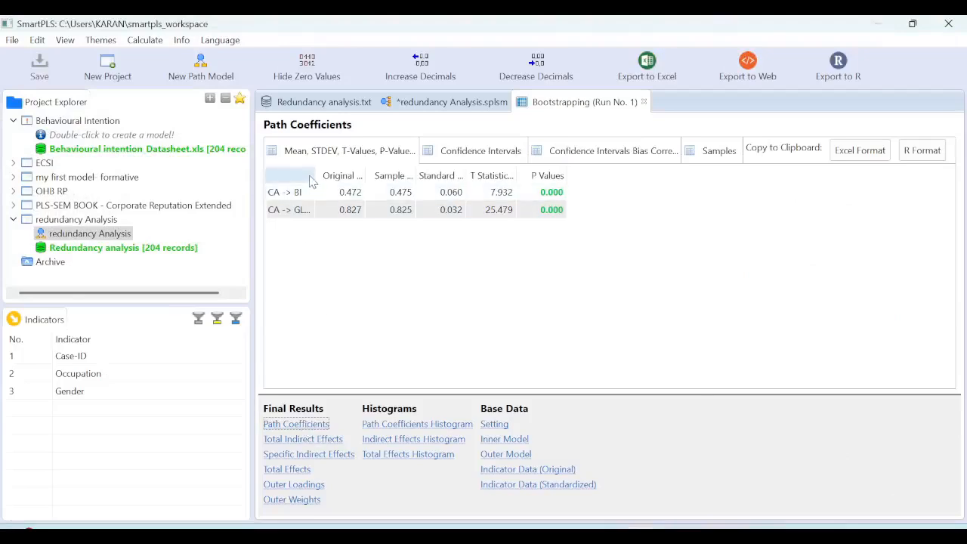
drag(316, 176, 382, 189)
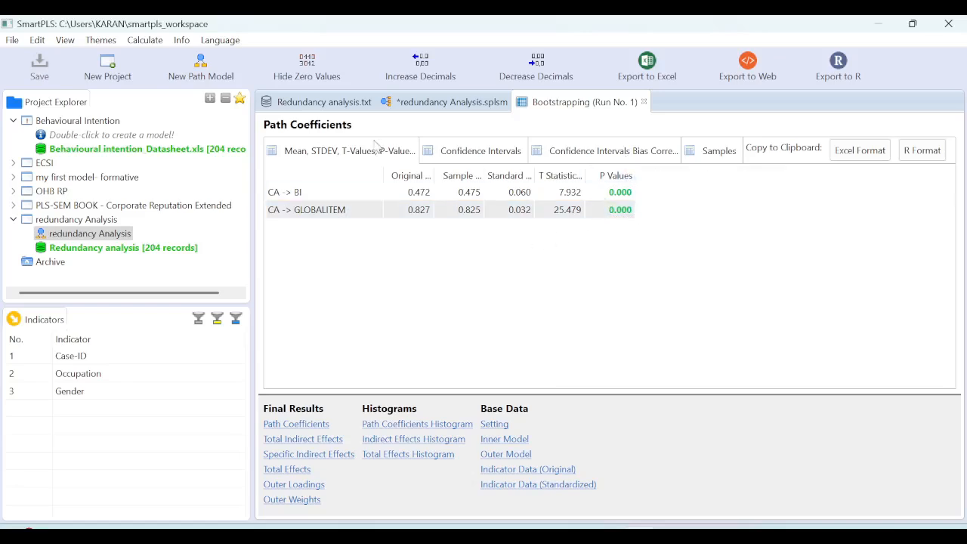
Step: Return to the path model and display Path Coefficients and P-Values for the inner model
click(415, 104)
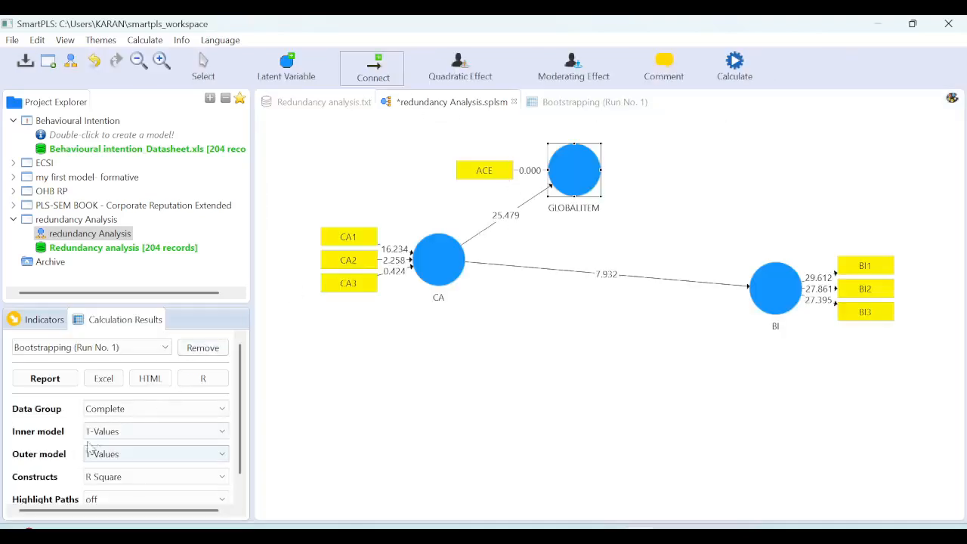
click(225, 437)
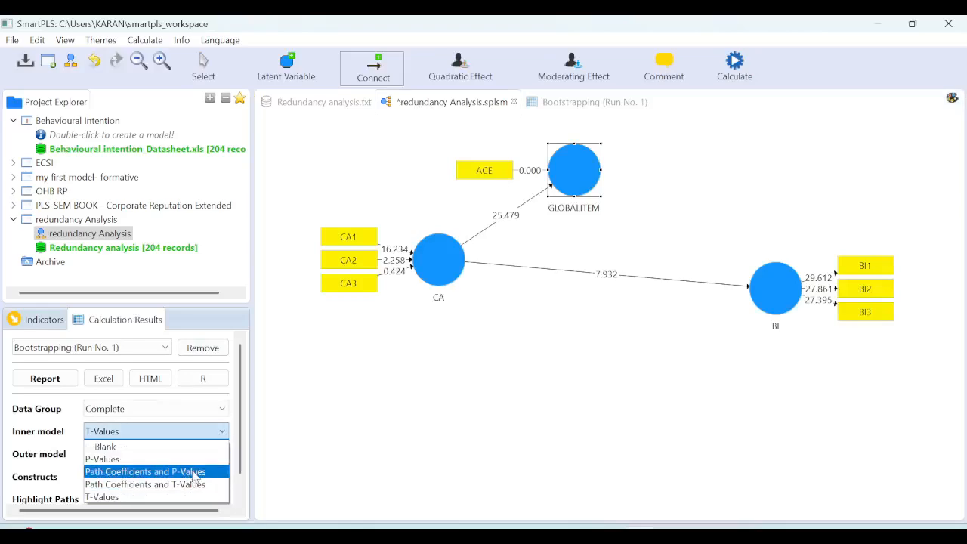
click(195, 472)
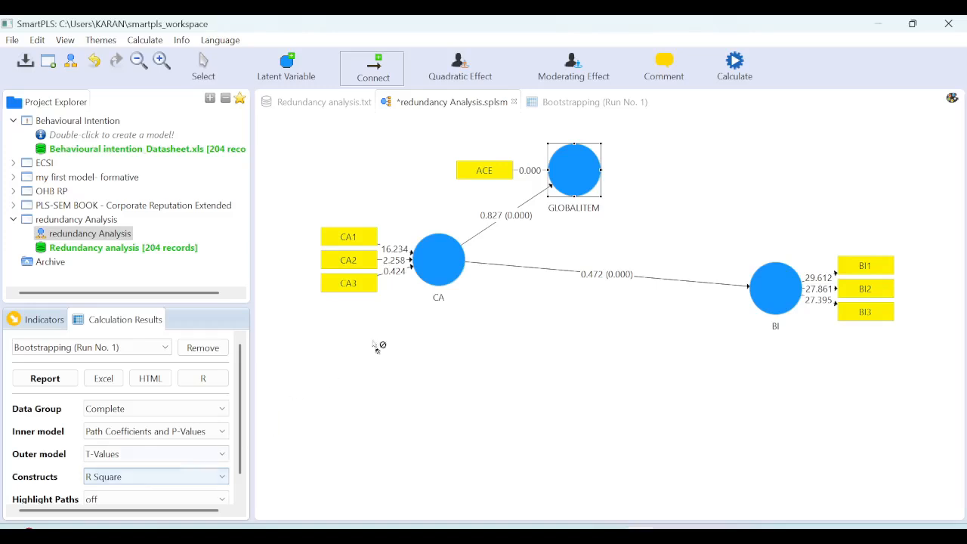